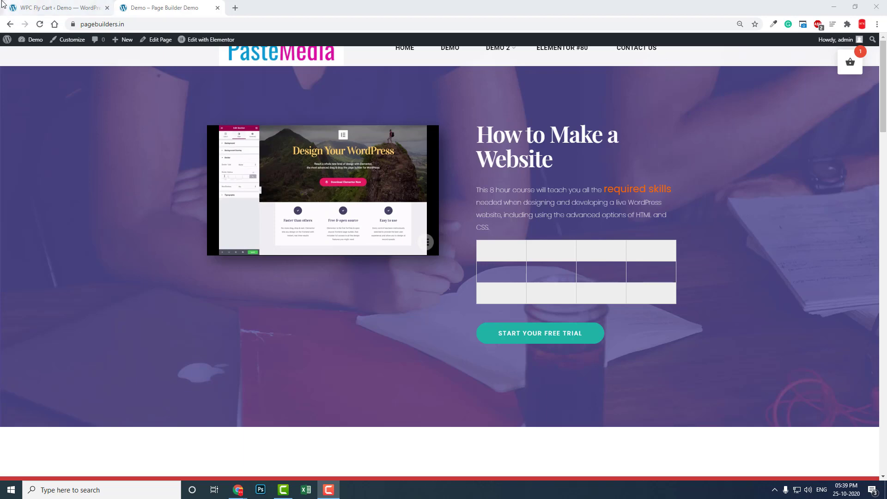
# Return to the WordPress admin and open the installed plugins list.
pyautogui.click(55, 7)
pyautogui.scroll(-1, 208, 199)
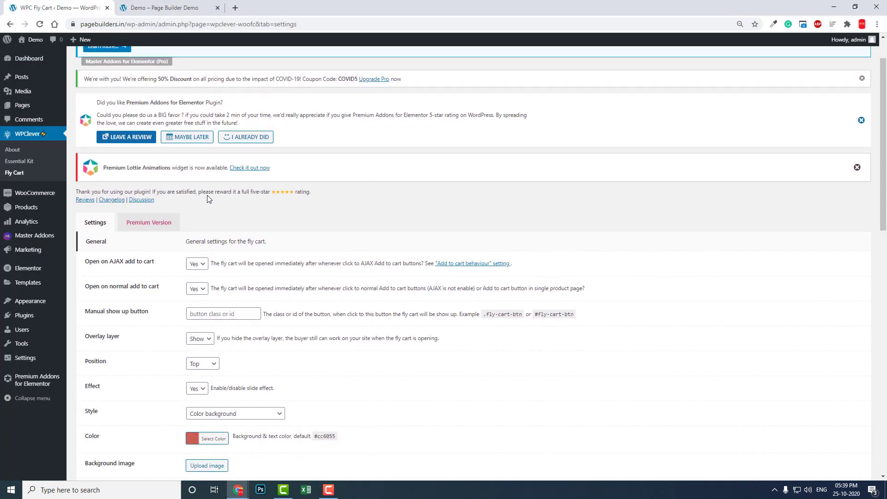
pyautogui.scroll(1, 207, 199)
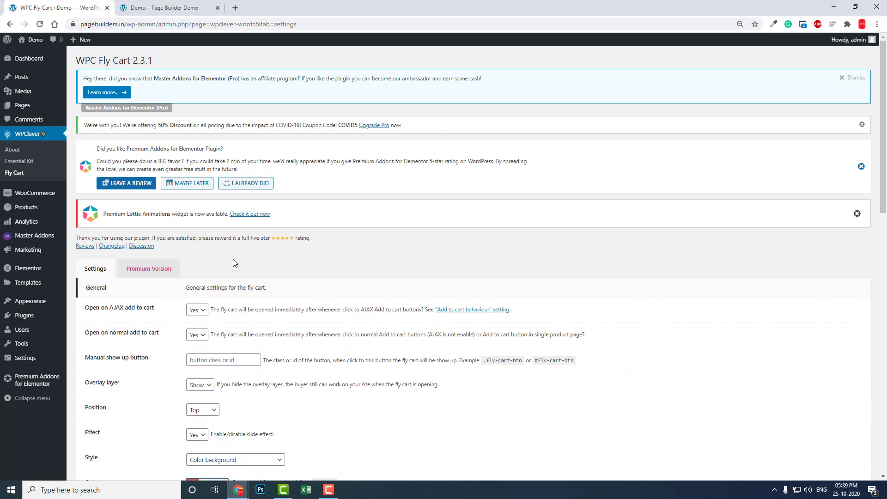
pyautogui.scroll(-5, 233, 263)
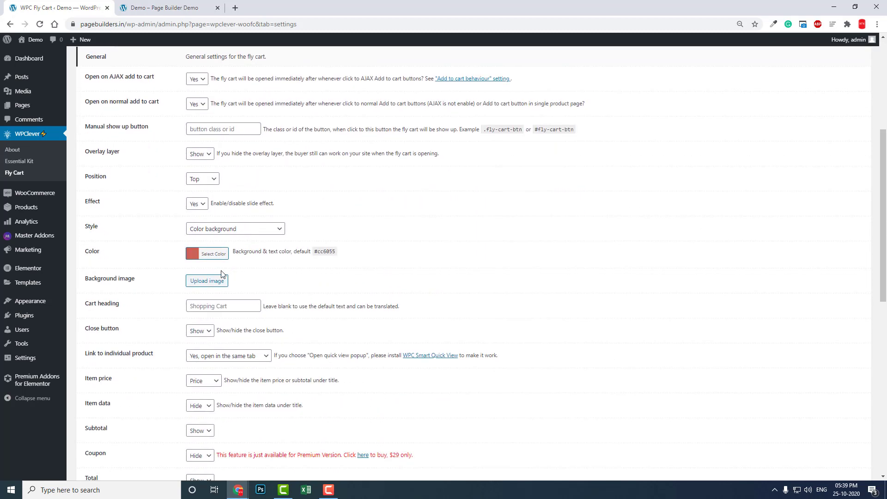
pyautogui.click(32, 317)
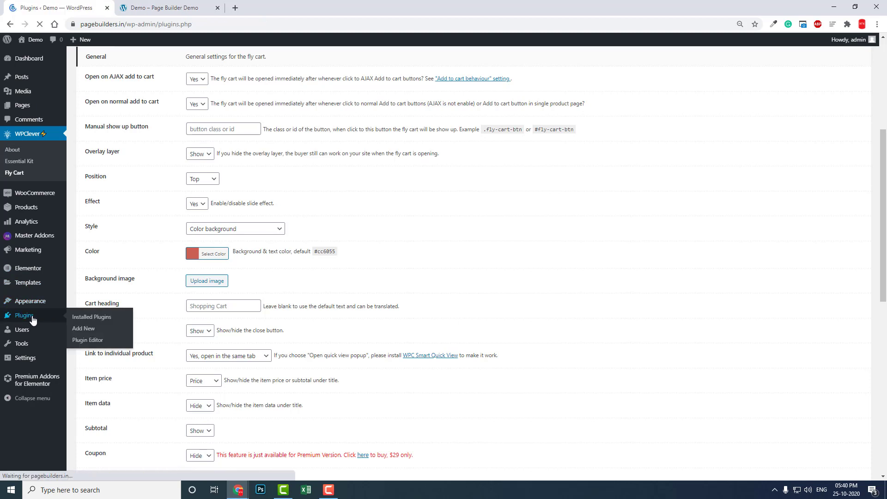
pyautogui.scroll(-1, 253, 240)
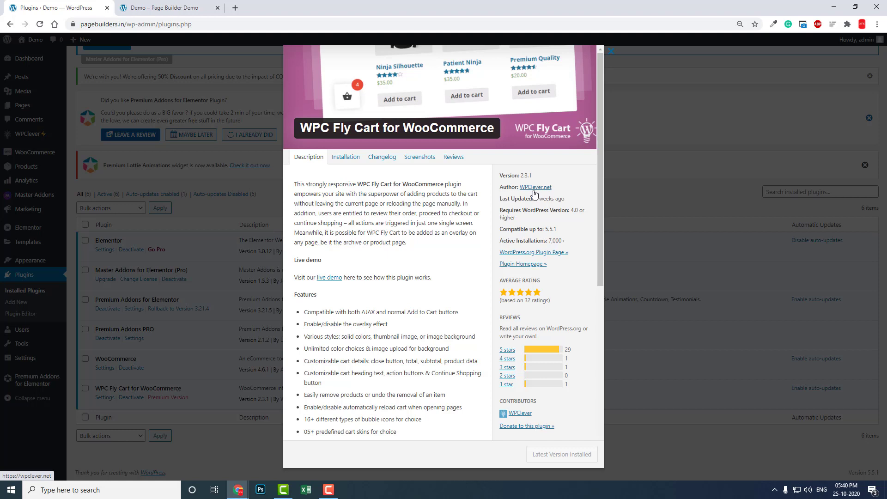
# On the site homepage, open the floating mini-cart popup, then close it.
pyautogui.click(162, 8)
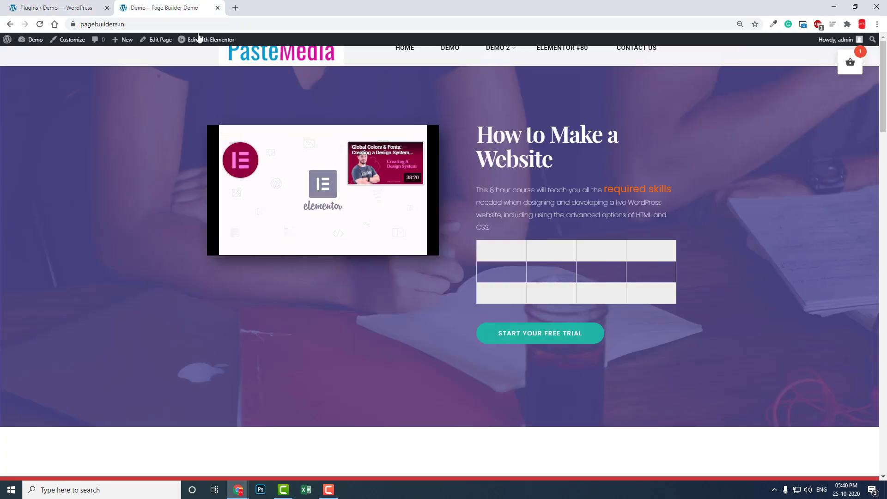
pyautogui.click(850, 63)
pyautogui.moveTo(429, 82)
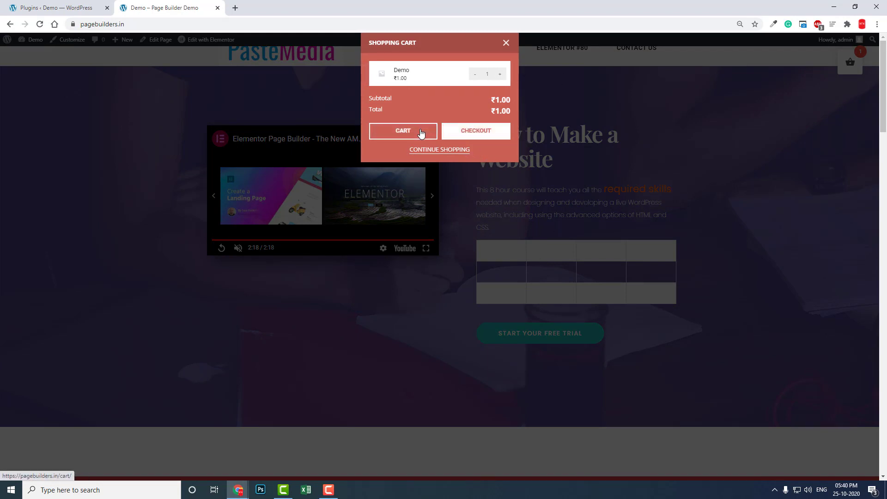
pyautogui.click(442, 148)
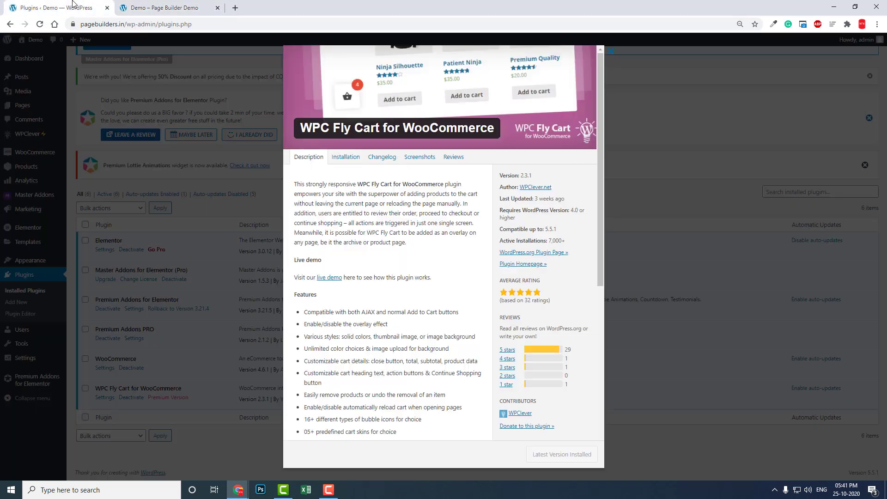
# Back on the admin Plugins page, close the Fly Cart details and open WPC Fly Cart settings.
pyautogui.click(78, 5)
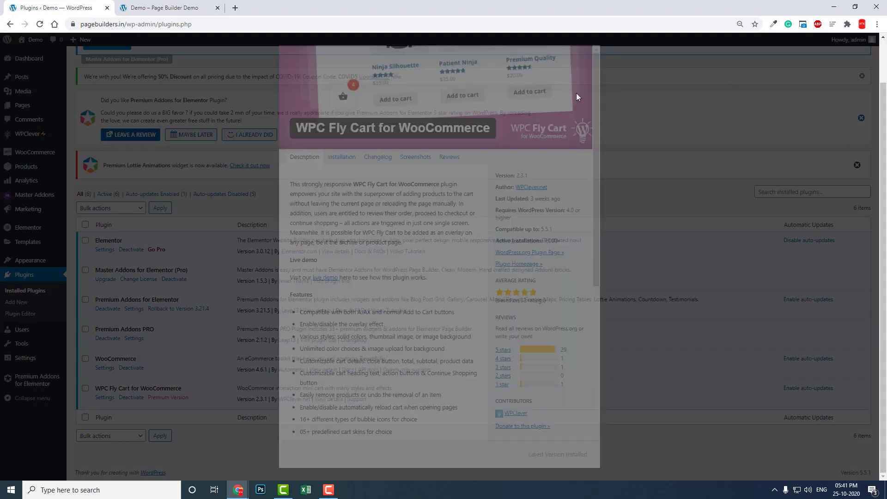
pyautogui.click(610, 51)
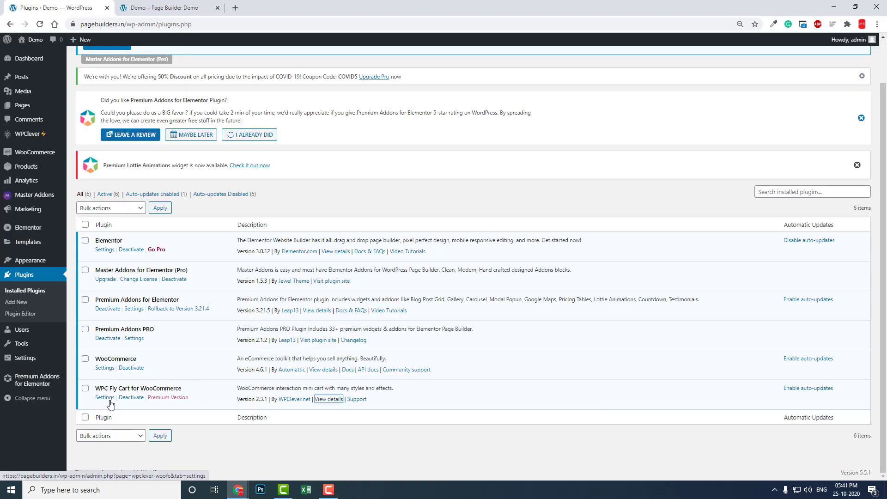
pyautogui.click(105, 400)
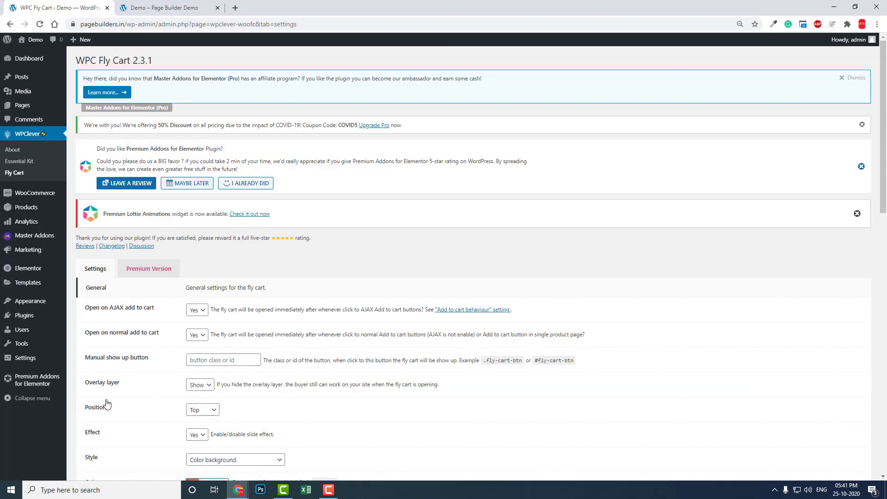
pyautogui.scroll(-5, 108, 396)
pyautogui.scroll(2, 115, 392)
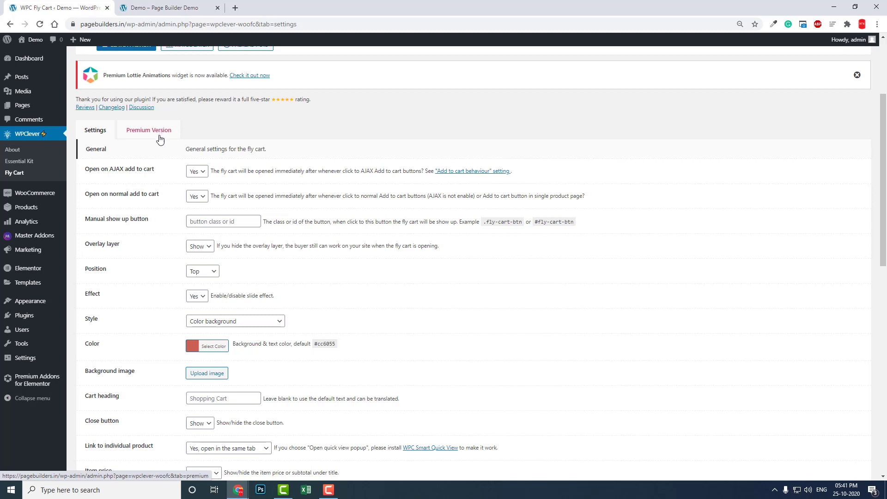
# Keep 'open on AJAX add to cart' set to Yes and scroll through the general options.
pyautogui.click(190, 173)
pyautogui.click(171, 178)
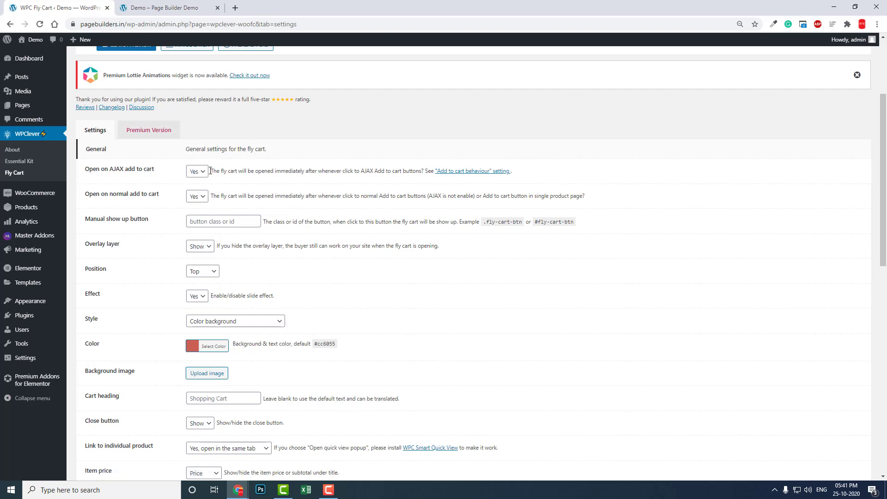
pyautogui.scroll(-2, 212, 172)
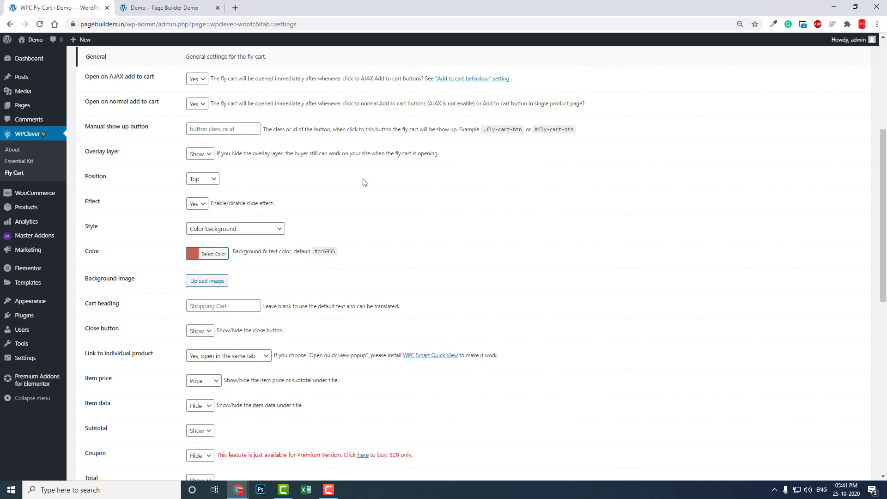
# Check the cart position choices, then see where the mini-cart currently opens on the homepage.
pyautogui.click(210, 183)
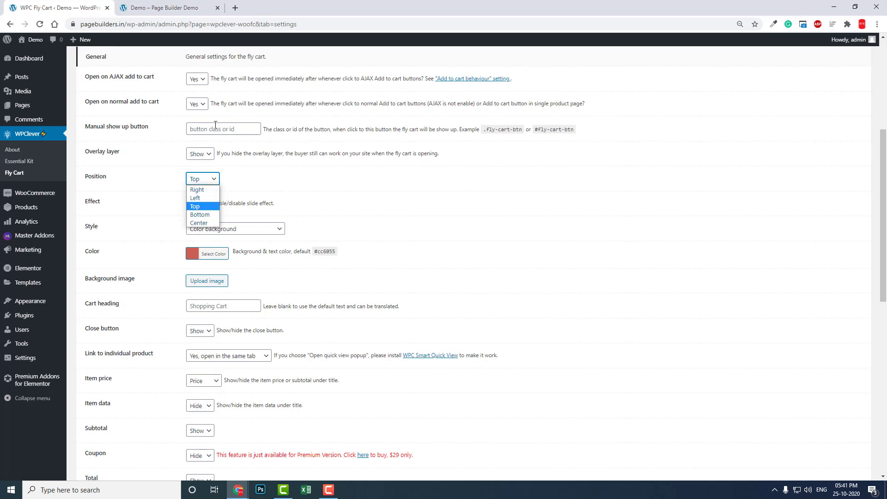
pyautogui.click(185, 8)
pyautogui.click(850, 62)
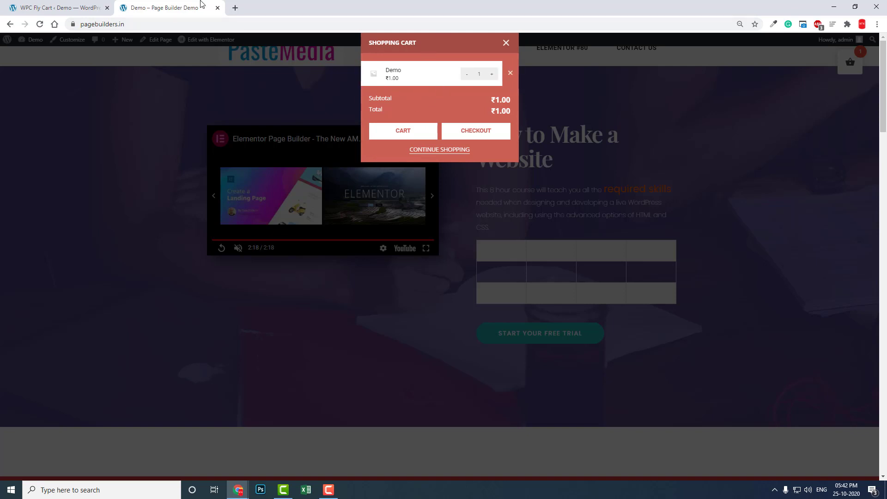
# Set the Fly Cart position to Center and save with Update Options.
pyautogui.click(40, 5)
pyautogui.click(196, 179)
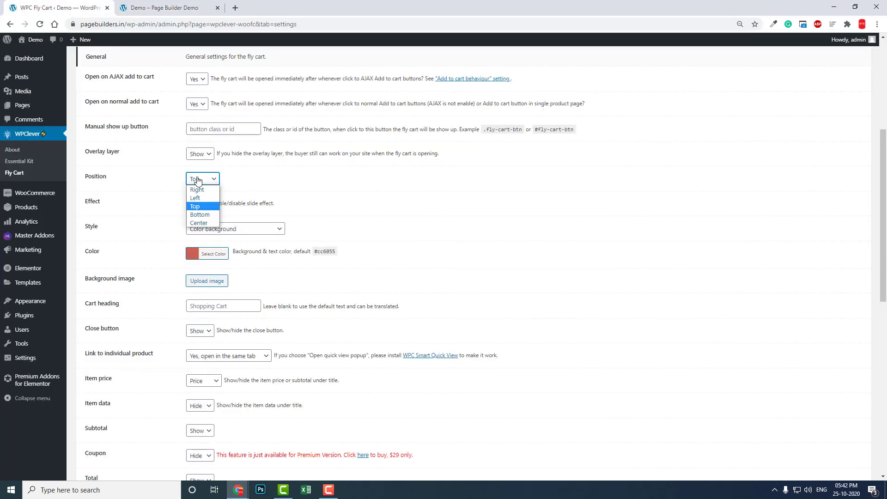
pyautogui.click(199, 222)
pyautogui.scroll(-10, 124, 374)
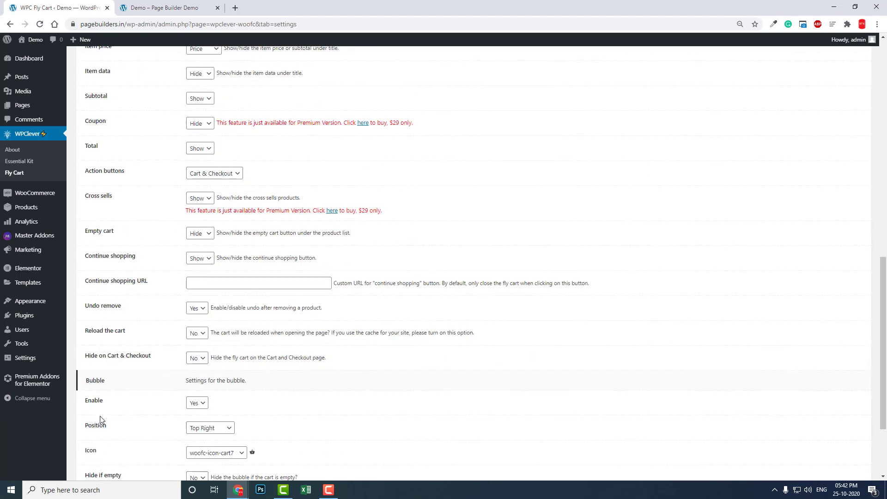
pyautogui.click(108, 443)
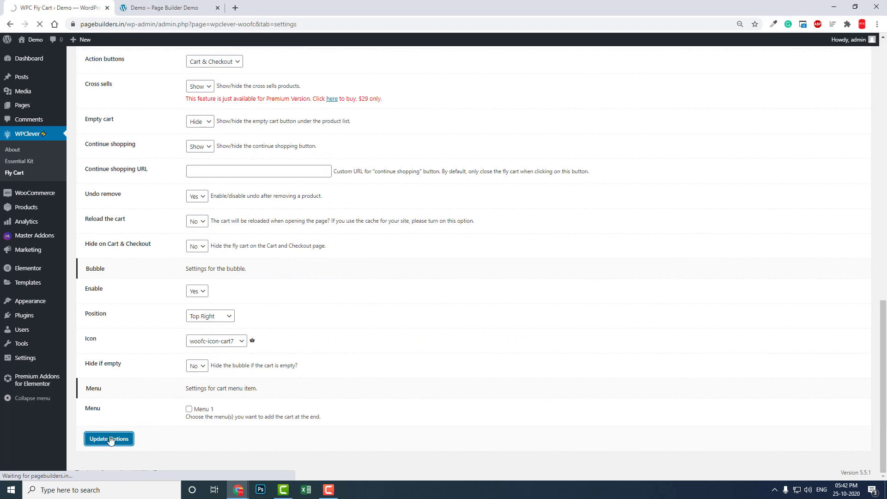
# Reload the homepage and open the cart to confirm it appears centred, showing Demo at ₹1.00.
pyautogui.click(188, 5)
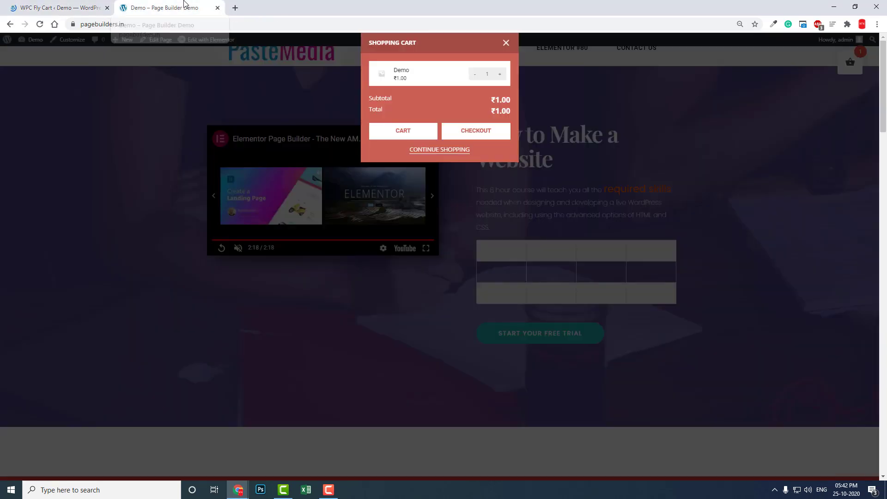
pyautogui.click(691, 129)
pyautogui.click(850, 62)
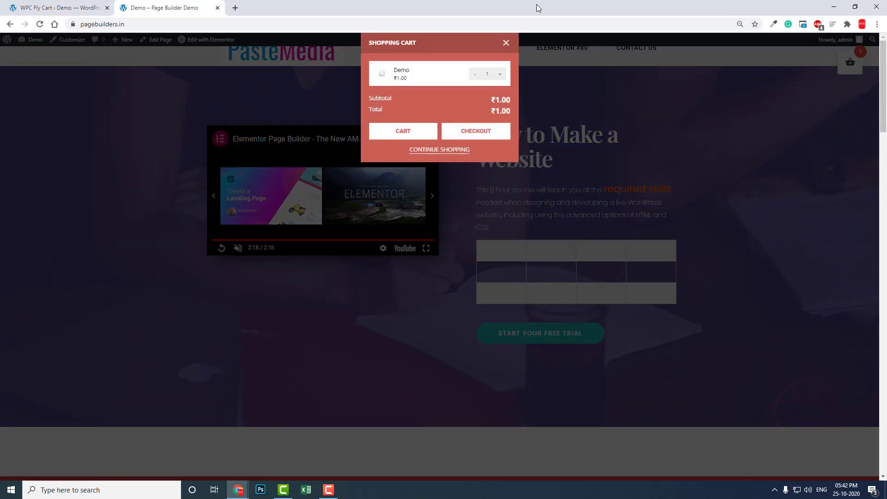
pyautogui.click(39, 25)
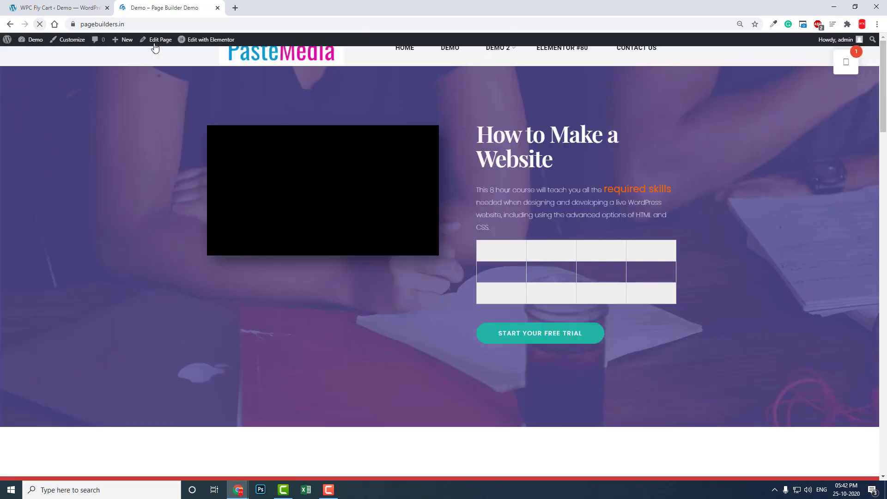
pyautogui.click(852, 65)
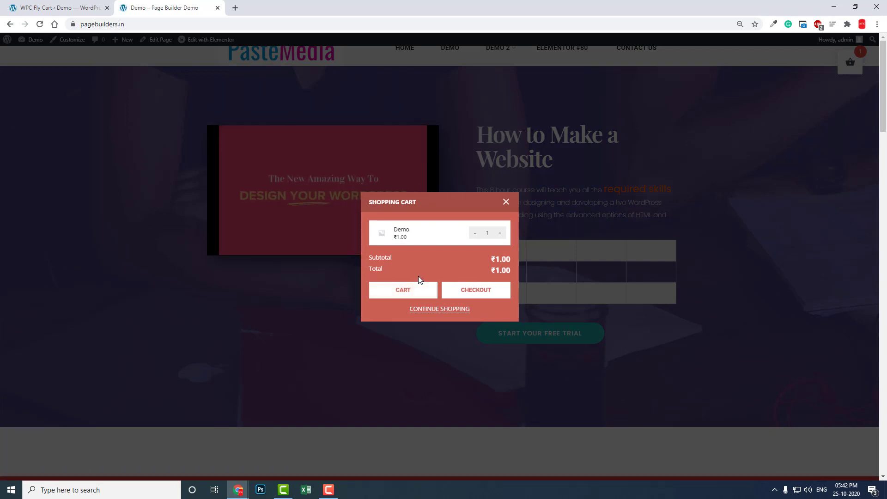
# Change the Fly Cart Position from Center to Top, briefly checking the demo site tab.
pyautogui.click(69, 6)
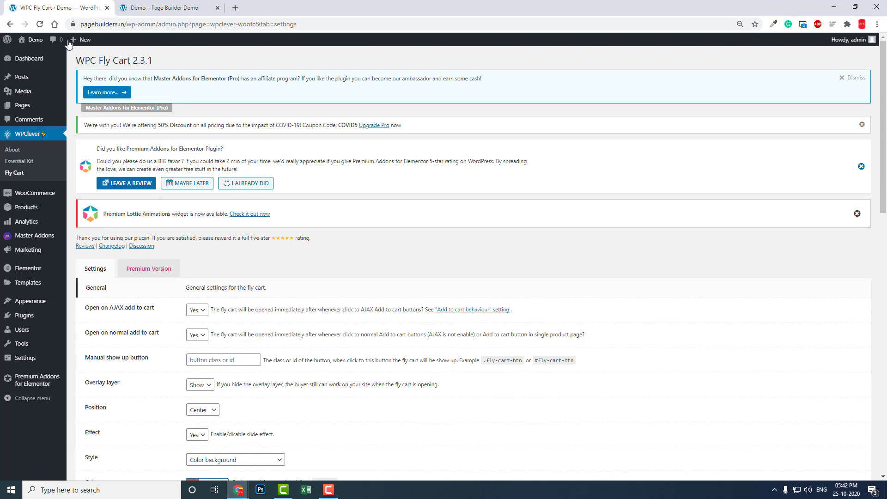
pyautogui.scroll(-2, 211, 284)
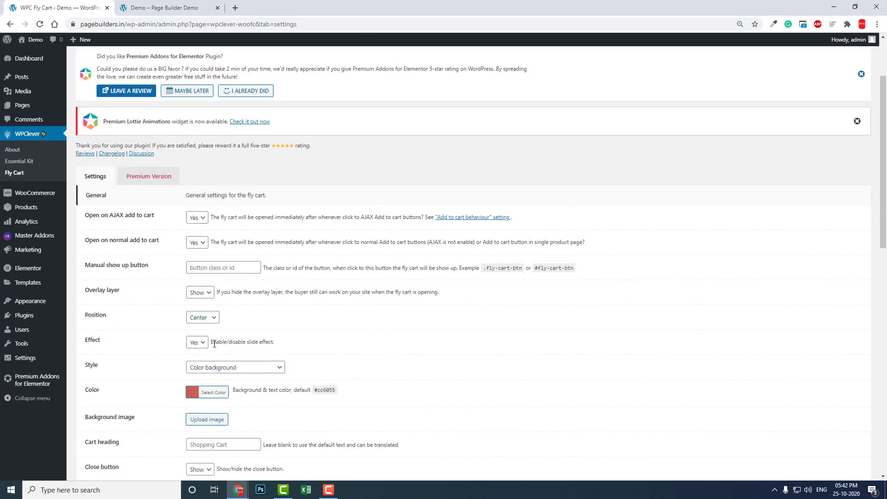
pyautogui.click(208, 315)
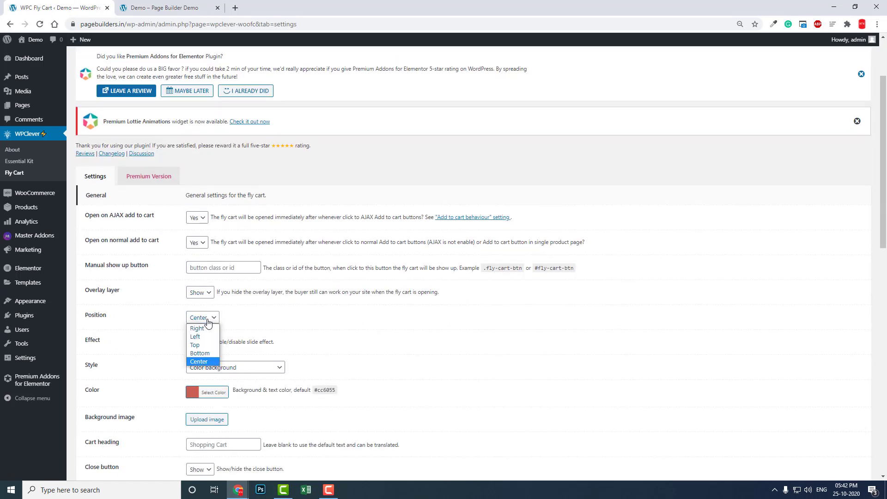
pyautogui.click(199, 346)
pyautogui.scroll(-2, 464, 338)
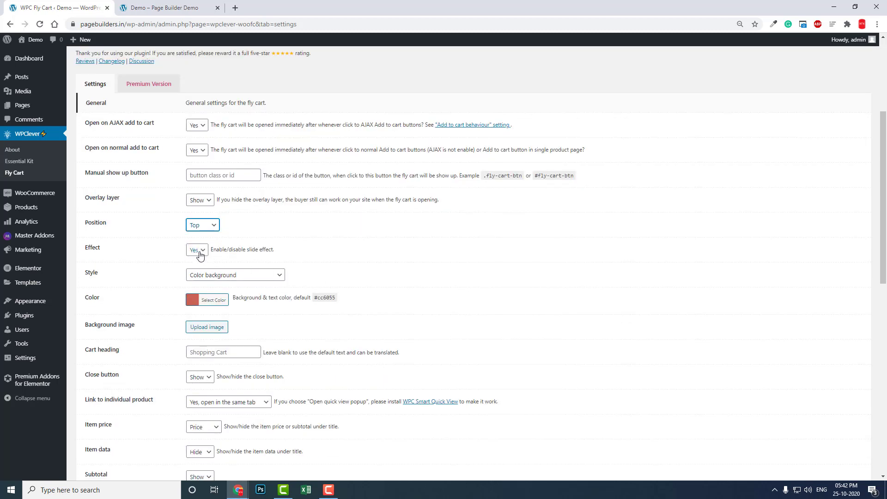
pyautogui.scroll(-2, 429, 255)
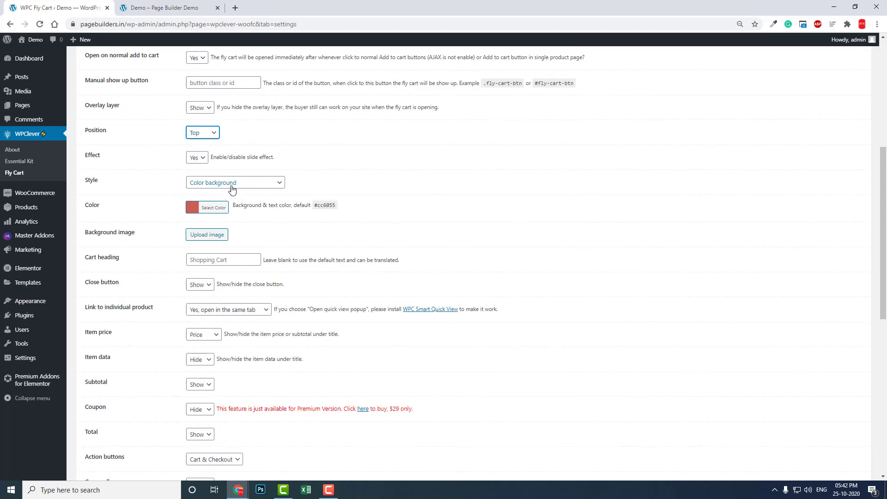
pyautogui.click(194, 11)
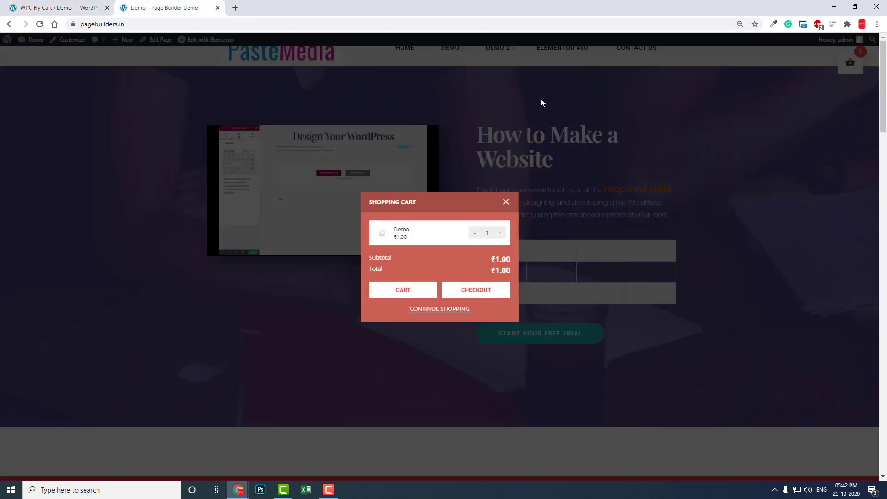
pyautogui.click(57, 7)
# Pick orange-red #e2461b in the colour picker, replacing the default #cc6055.
pyautogui.click(192, 208)
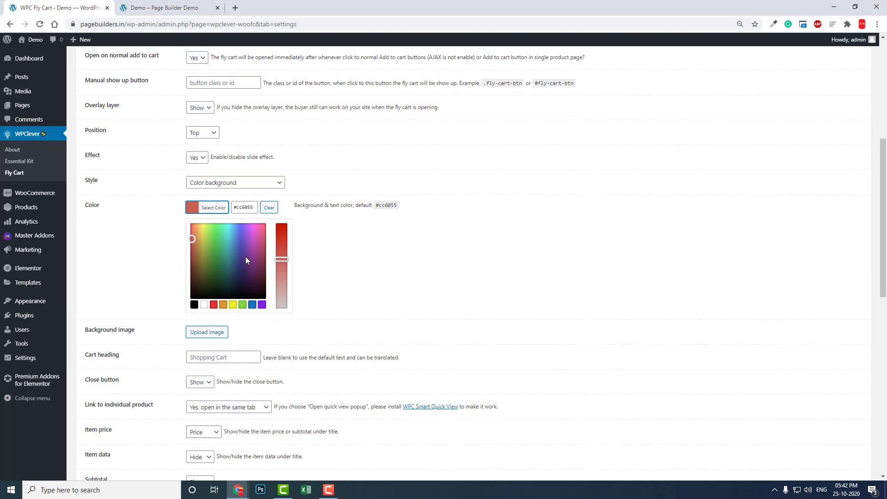
pyautogui.click(280, 237)
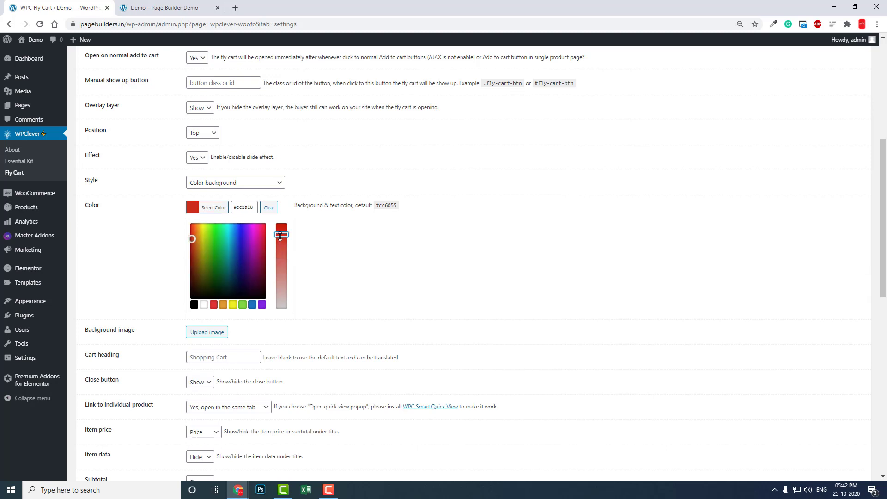
pyautogui.click(199, 234)
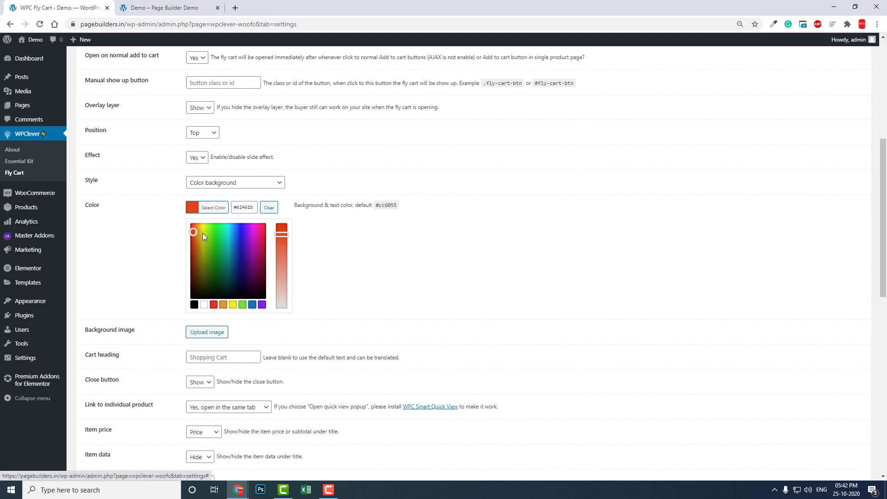
pyautogui.click(450, 242)
pyautogui.scroll(-1, 446, 242)
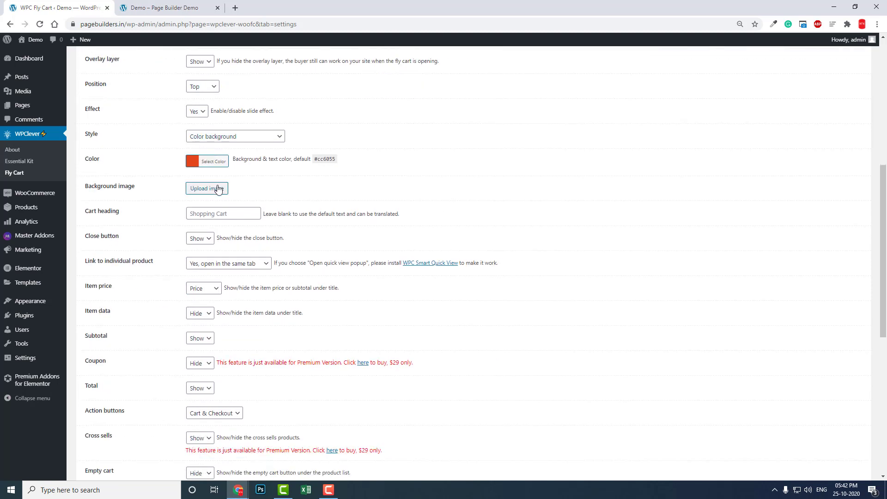
pyautogui.scroll(-2, 220, 189)
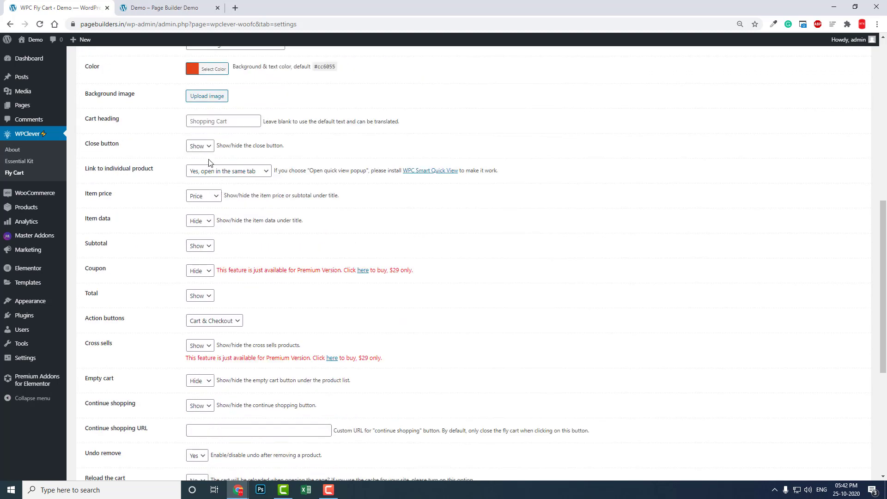
# Preview the demo site's cart popup, then scroll the Fly Cart settings down to the Bubble section.
pyautogui.click(162, 7)
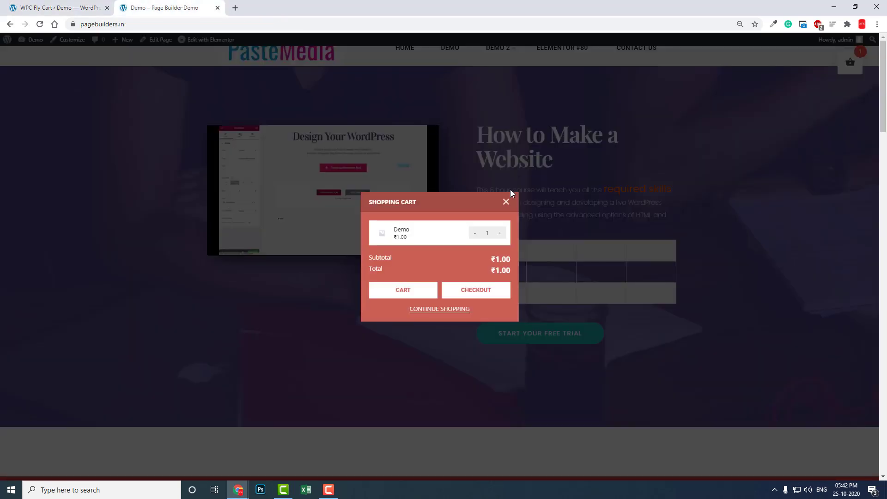
pyautogui.click(57, 5)
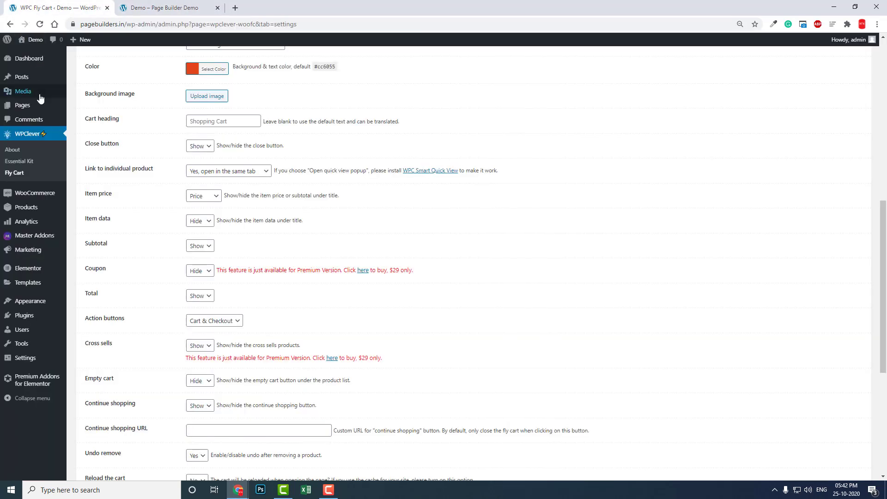
pyautogui.moveTo(41, 101)
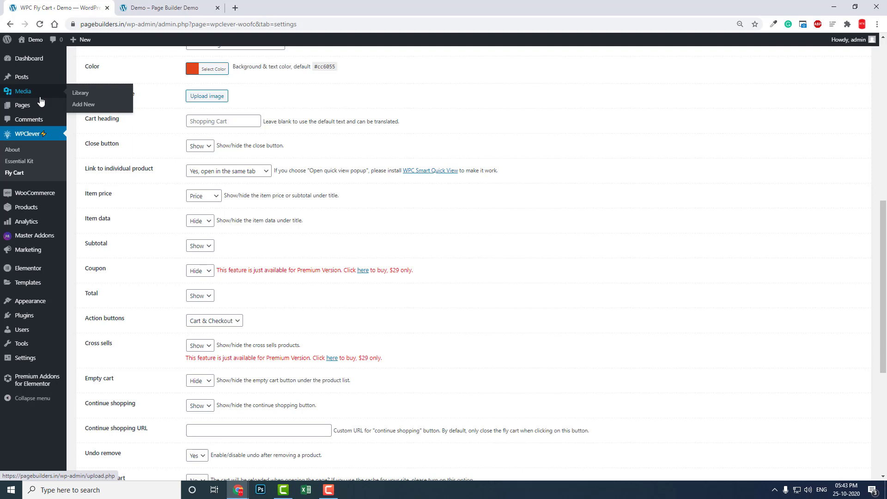
pyautogui.scroll(-2, 240, 216)
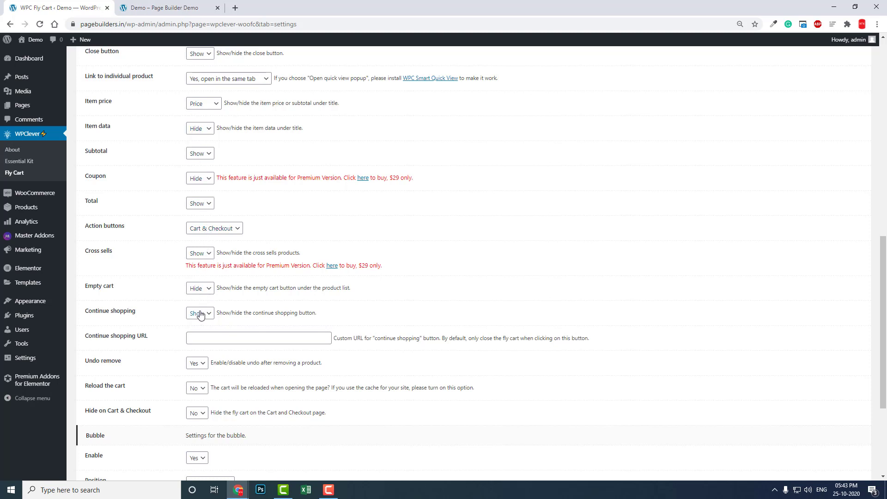
pyautogui.scroll(-1, 200, 315)
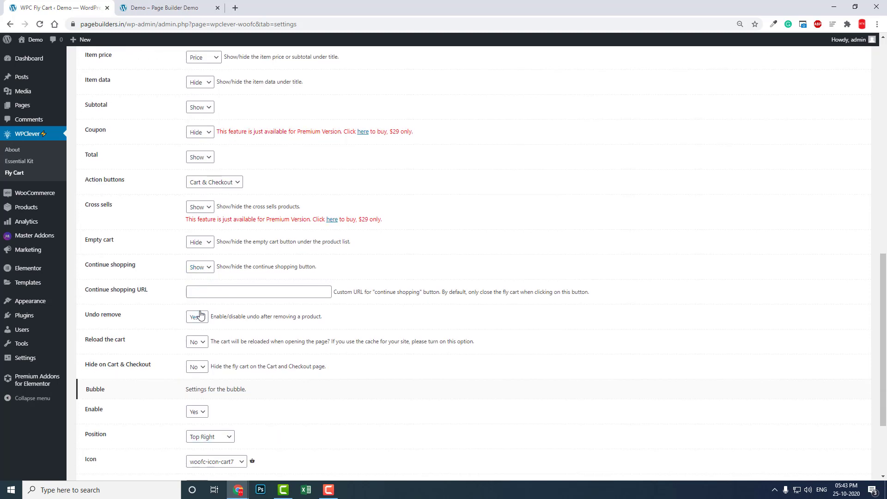
pyautogui.scroll(-2, 200, 315)
pyautogui.scroll(-1, 200, 312)
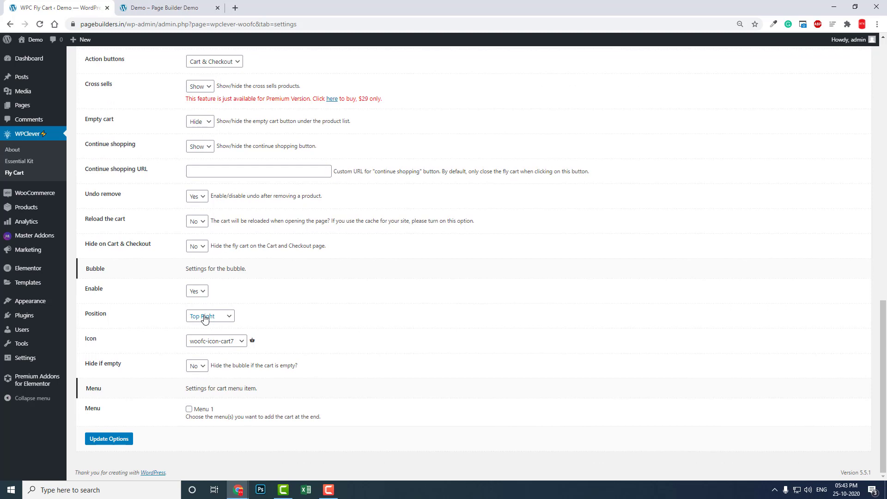
# Dismiss the demo site's cart popup, then review the bubble Position choices, currently Top Right.
pyautogui.click(152, 7)
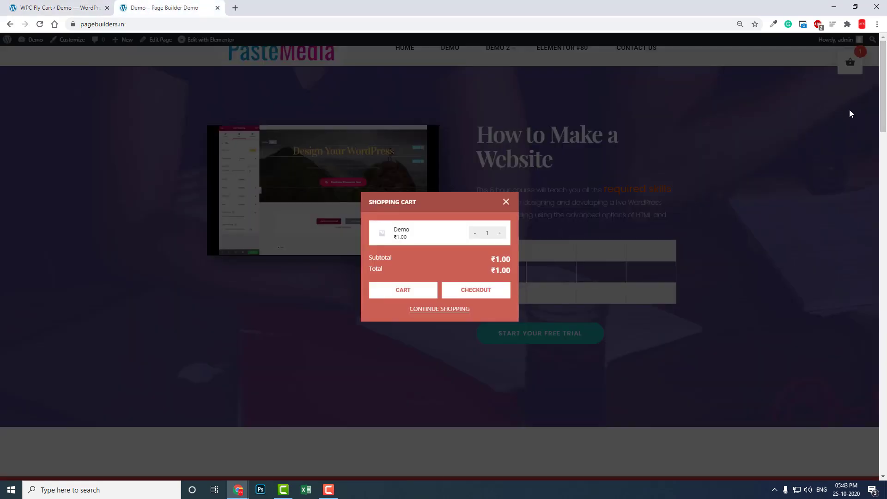
pyautogui.click(849, 109)
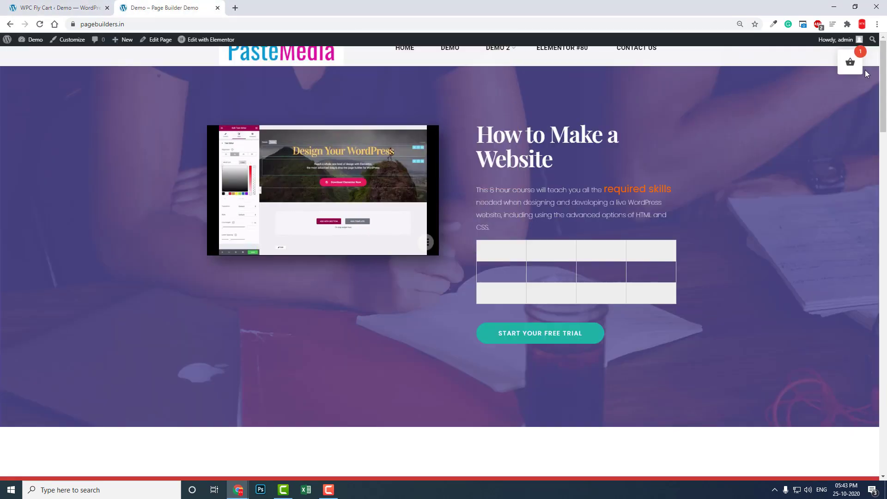
pyautogui.click(51, 8)
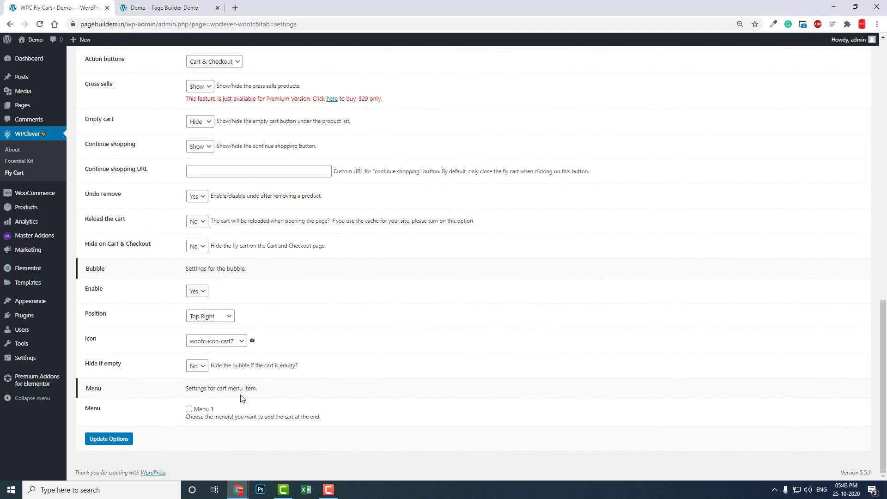
pyautogui.click(212, 317)
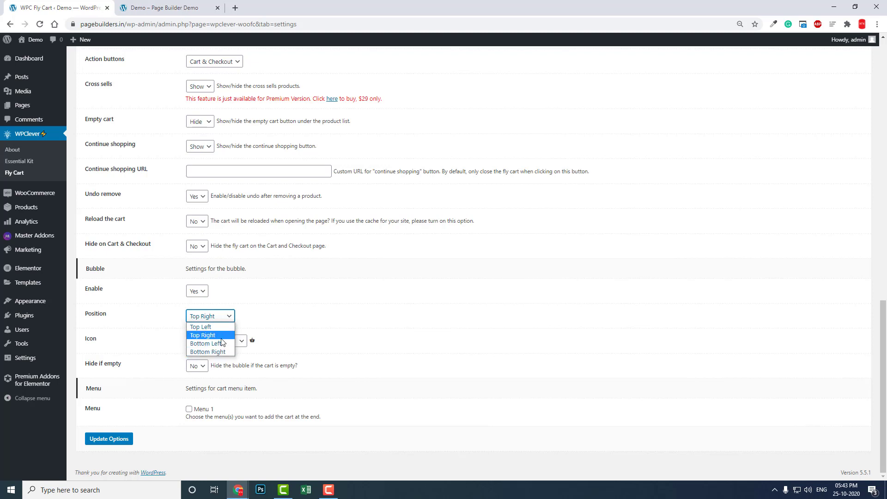
pyautogui.click(164, 7)
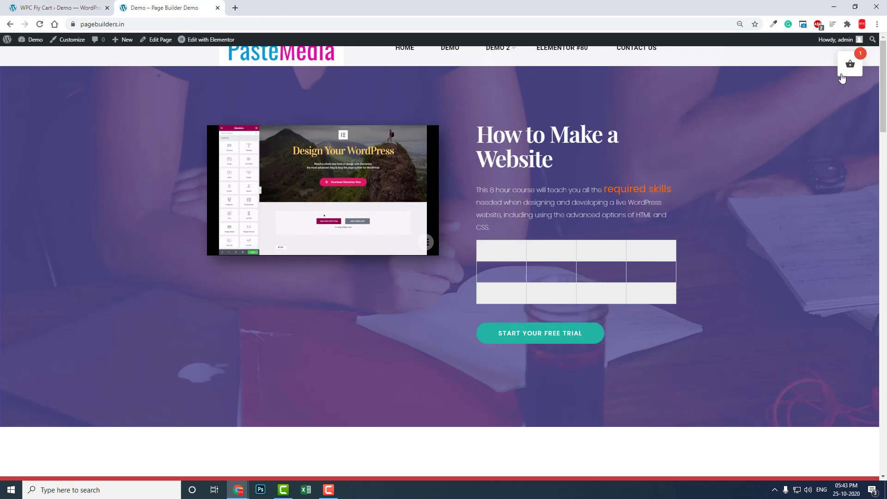